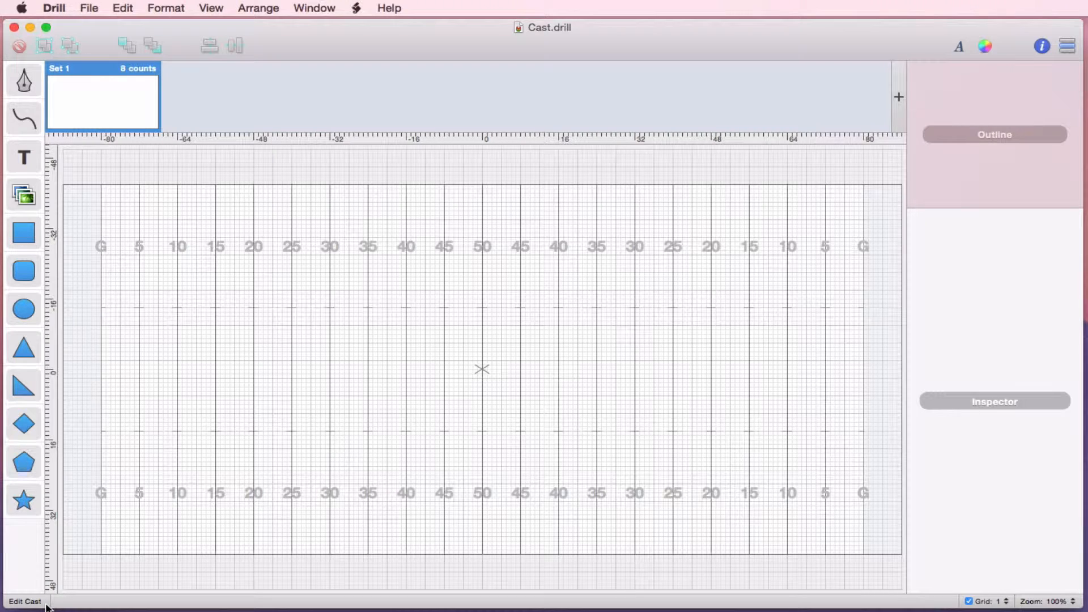
Open the cast member sections for editing and rename the Color Guard section as Guard.
click(45, 603)
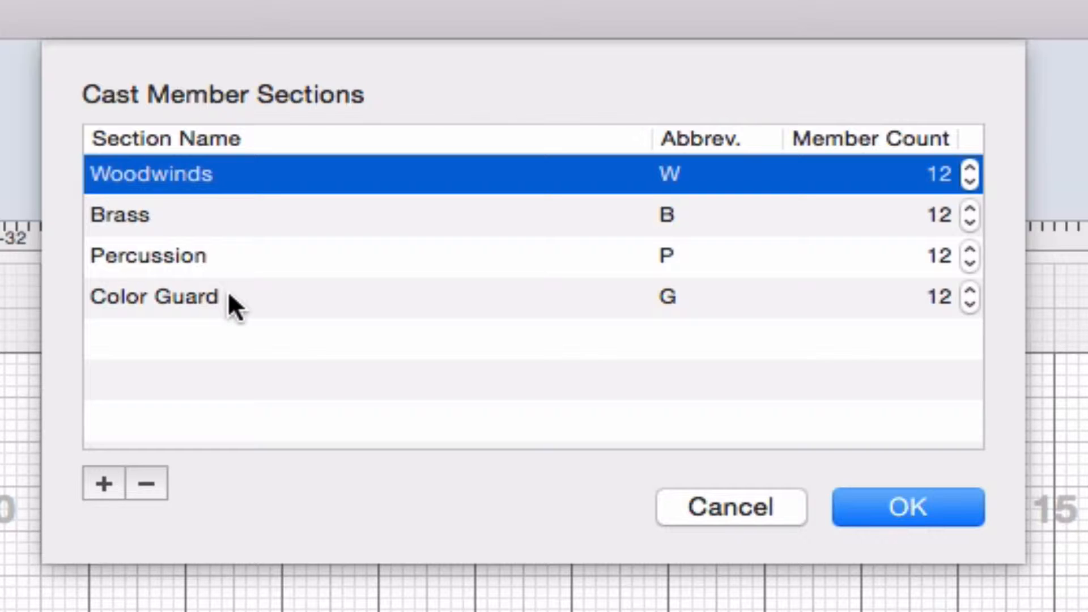
double_click(200, 296)
text(Guard)
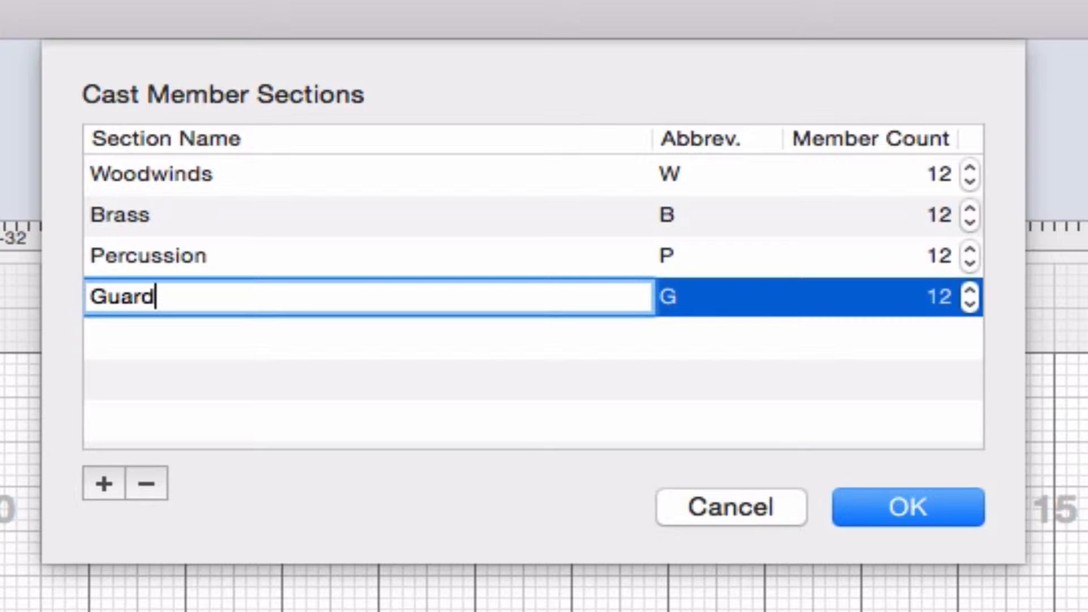
key(Return)
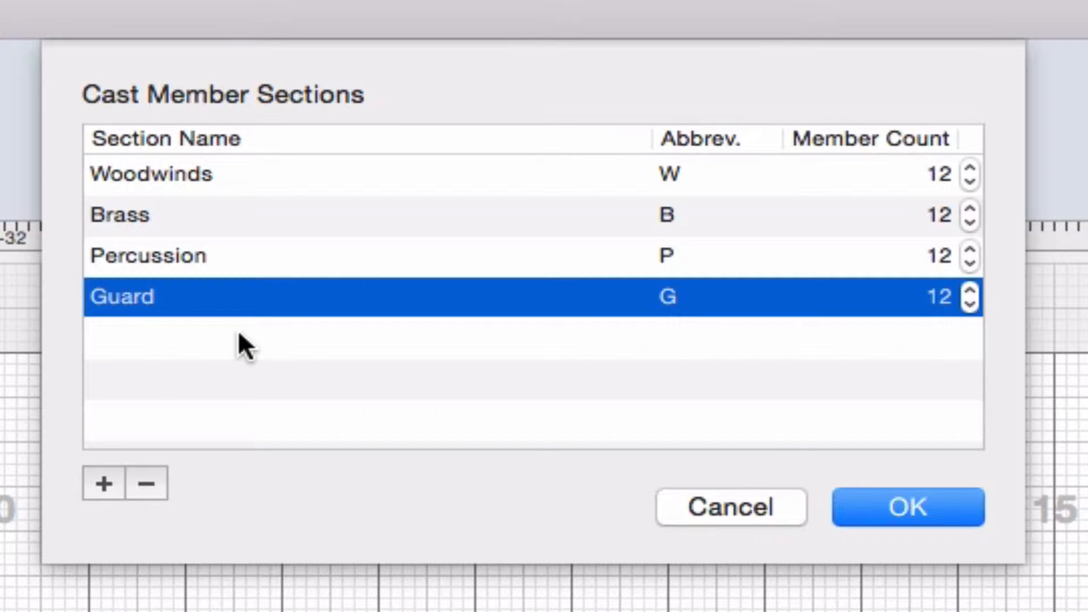
Set the member count of both the Brass and Percussion sections to 6.
click(969, 223)
click(970, 223)
click(969, 223)
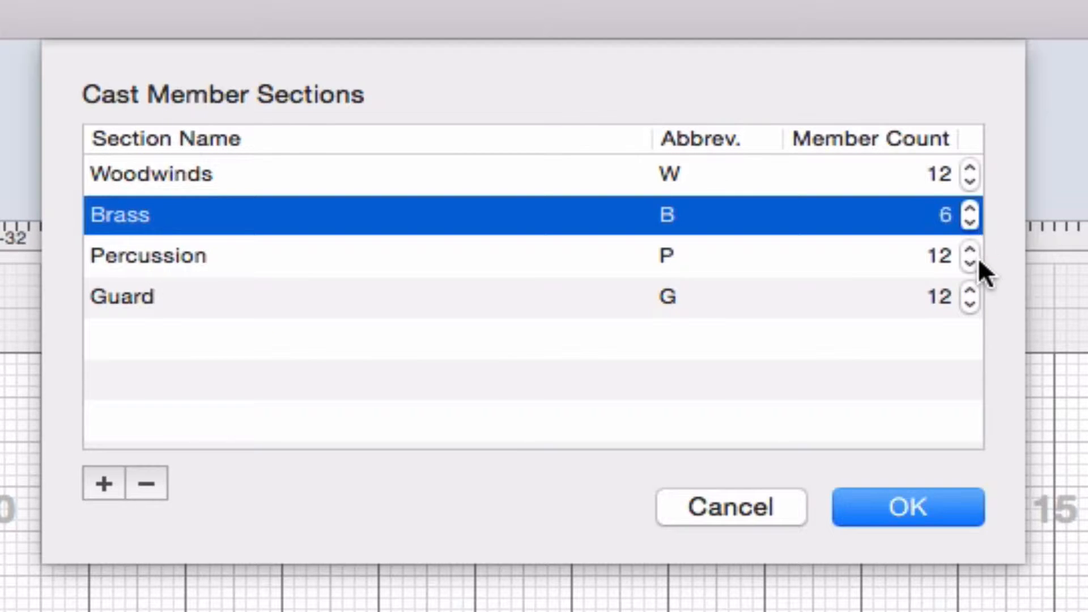
double_click(937, 257)
text(6)
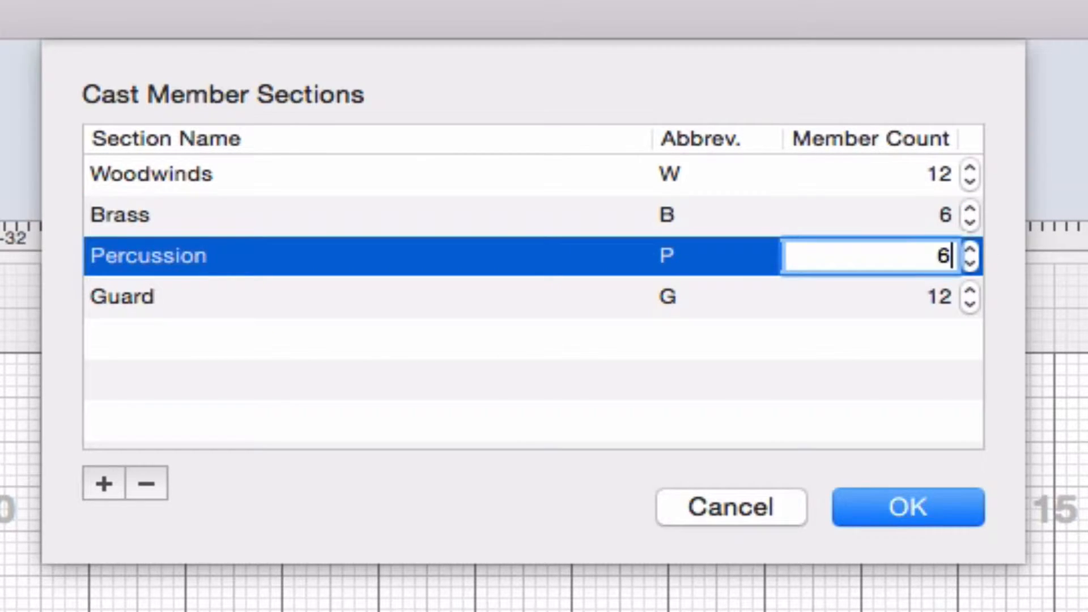
key(Return)
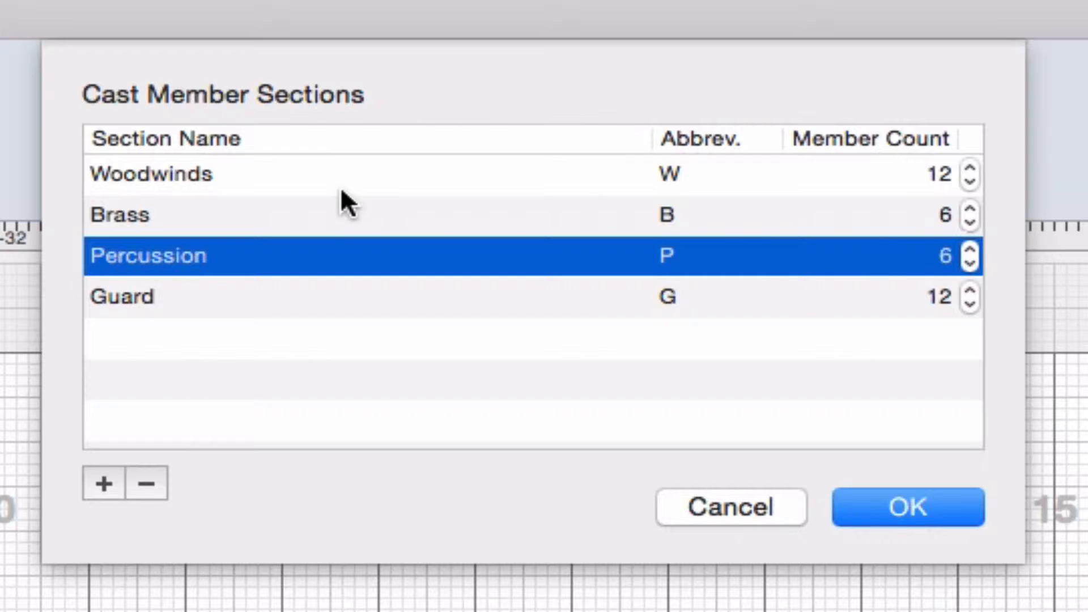
Delete the Guard section from the cast member sections.
click(286, 305)
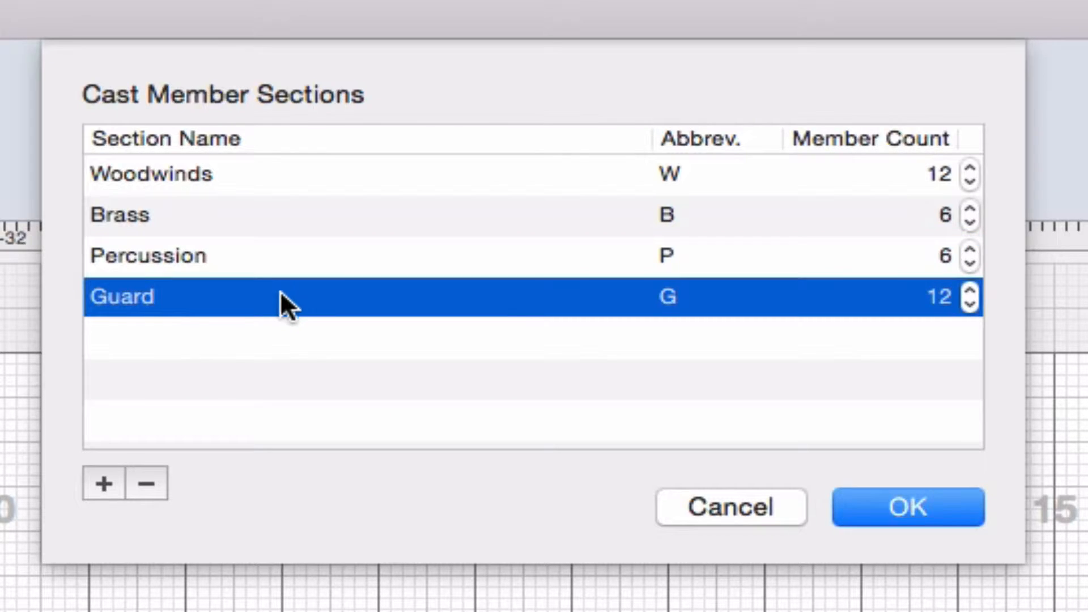
click(148, 483)
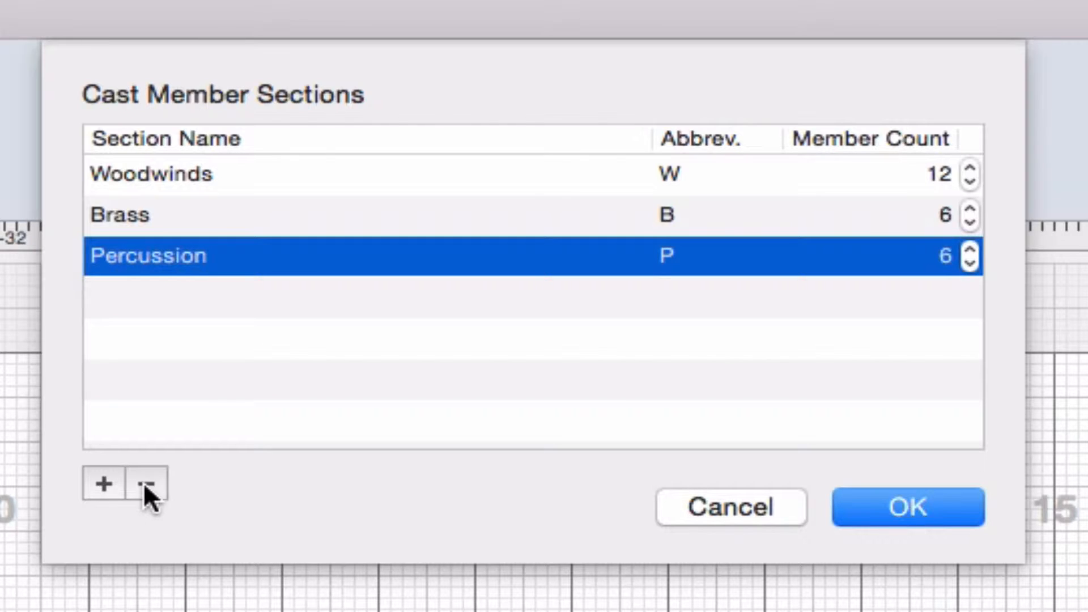
Add a cast section named Guard and move it directly below Woodwinds.
click(104, 483)
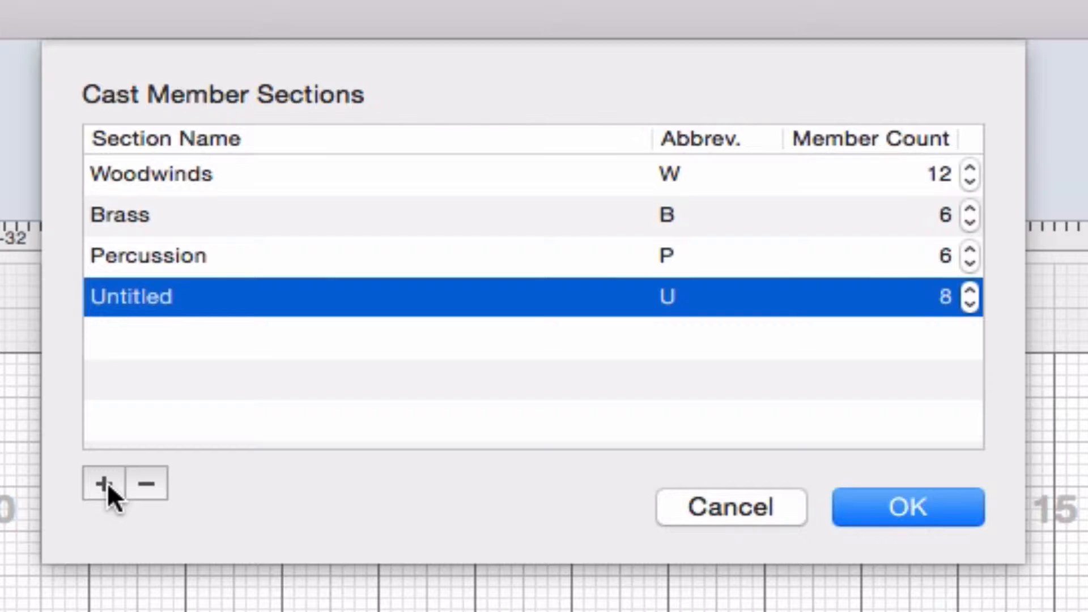
double_click(145, 289)
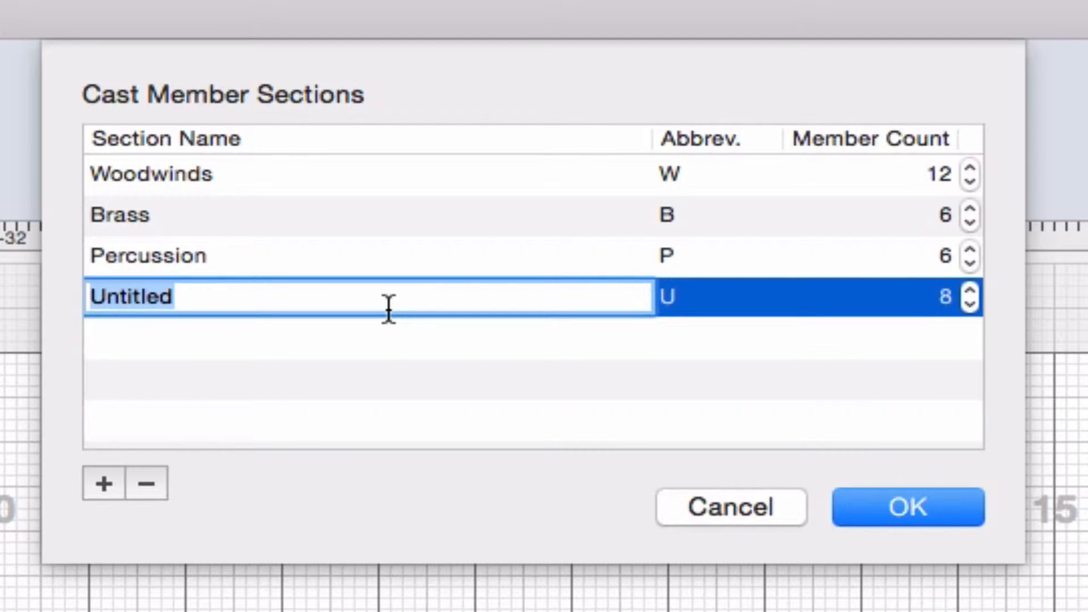
text(Guard)
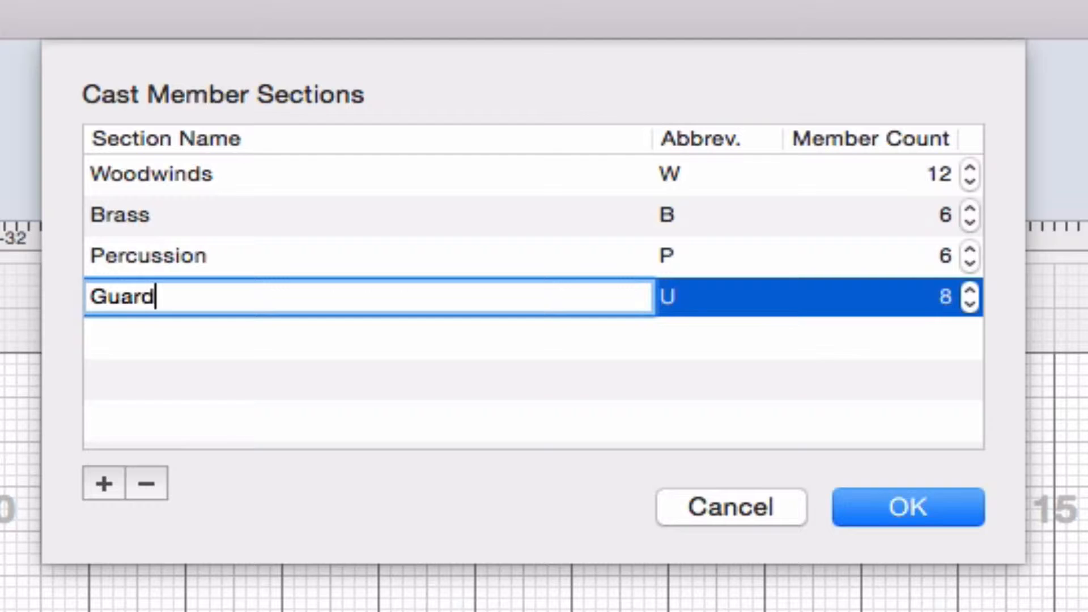
key(Return)
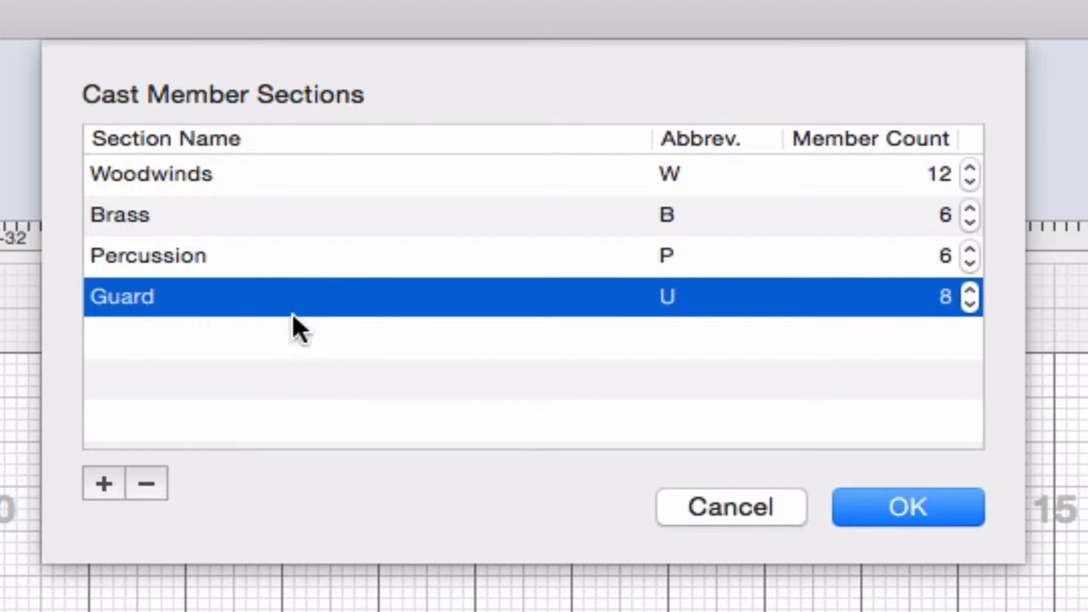
drag(119, 294, 166, 200)
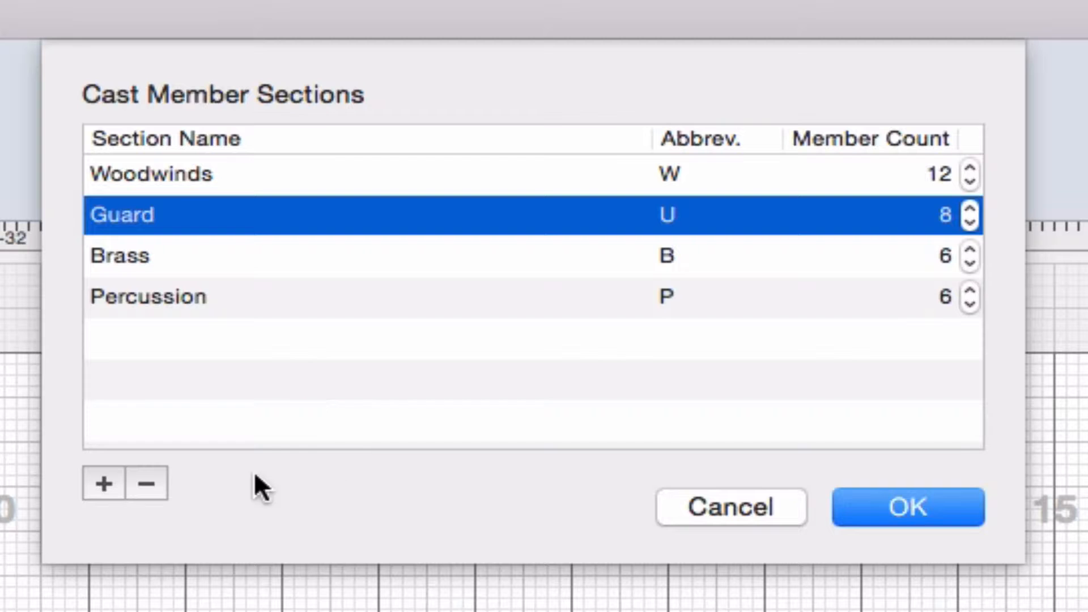
Remove the Guard section, accept the cast member sections and save the file.
click(148, 480)
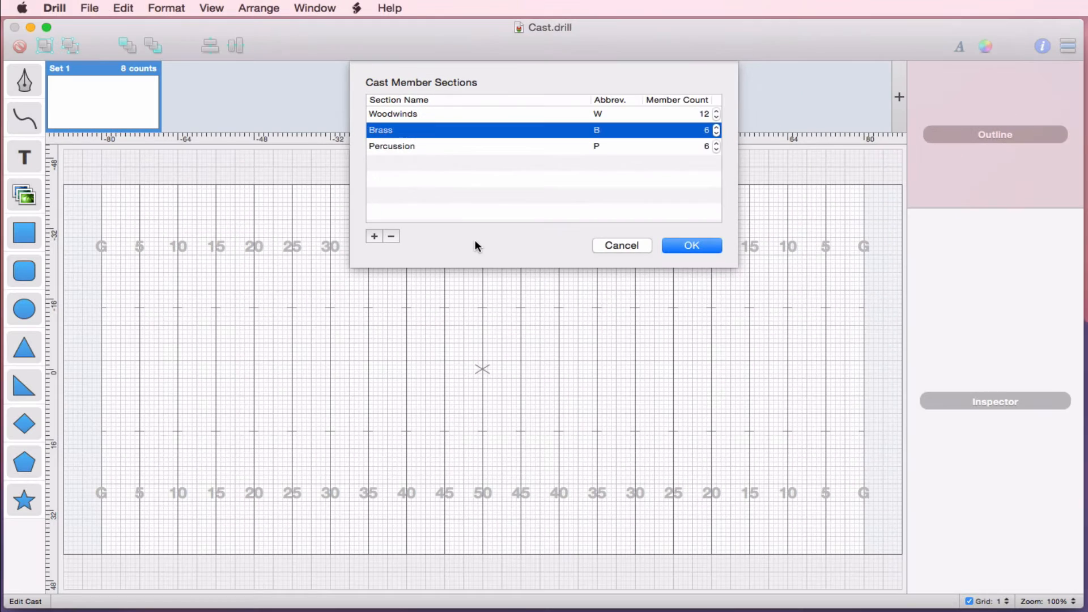
click(706, 248)
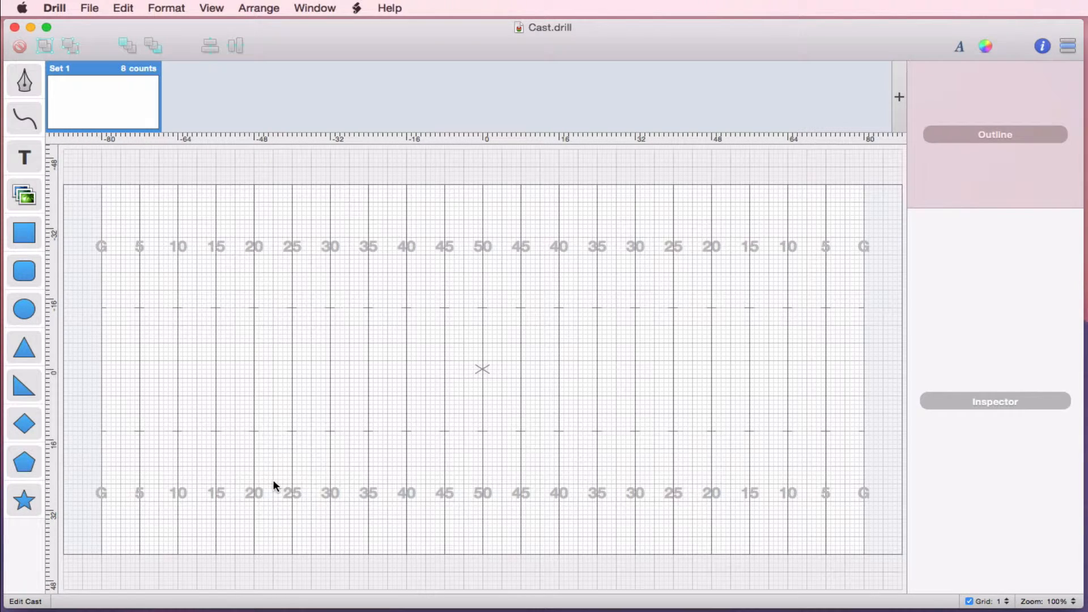
key(super+s)
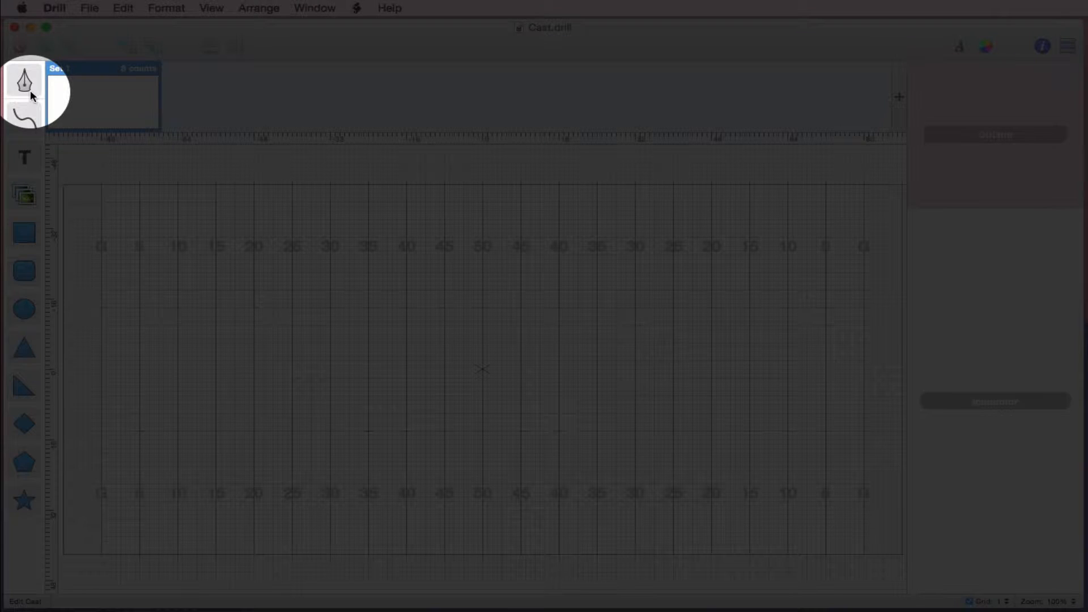
Draw a diagonal line formation with the Pen tool from the left 35-yard line's upper hash to the right 35-yard line's lower hash.
click(26, 83)
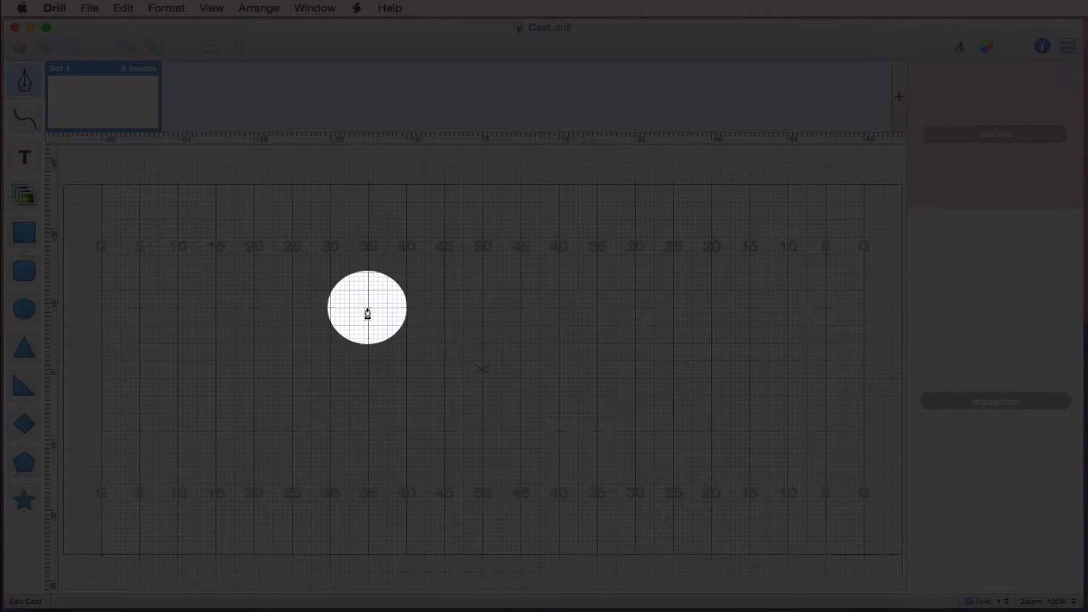
click(367, 312)
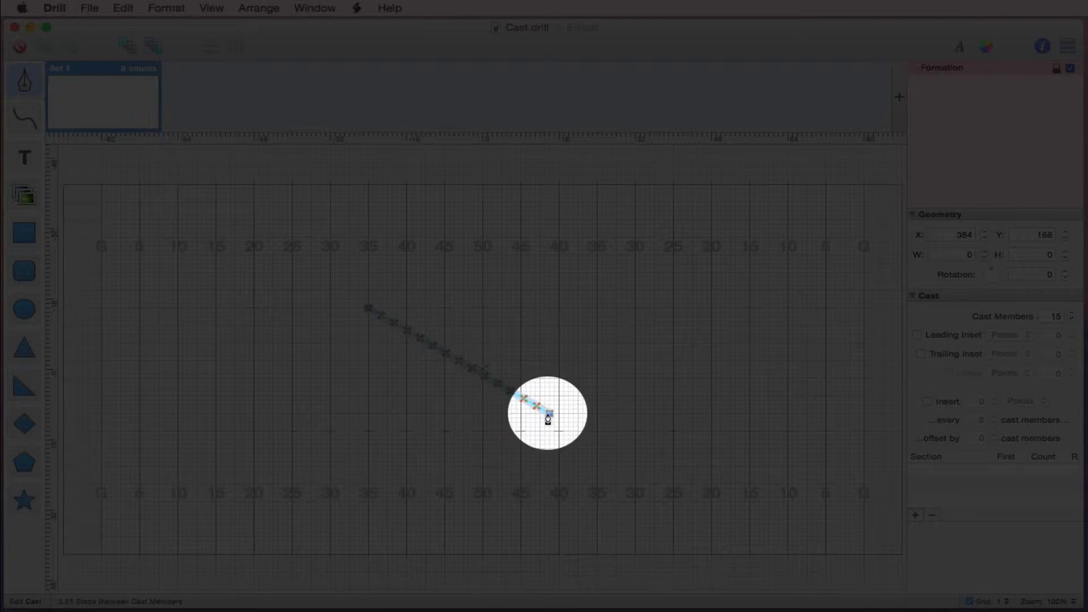
double_click(597, 431)
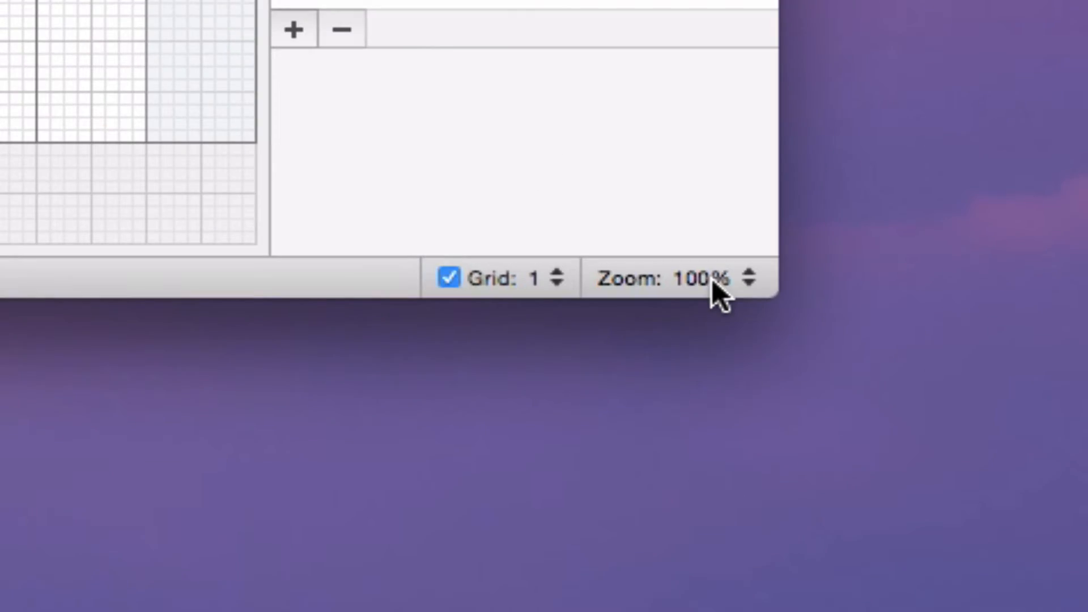
Zoom the field to 300% and collapse the formation's Geometry settings.
click(1063, 601)
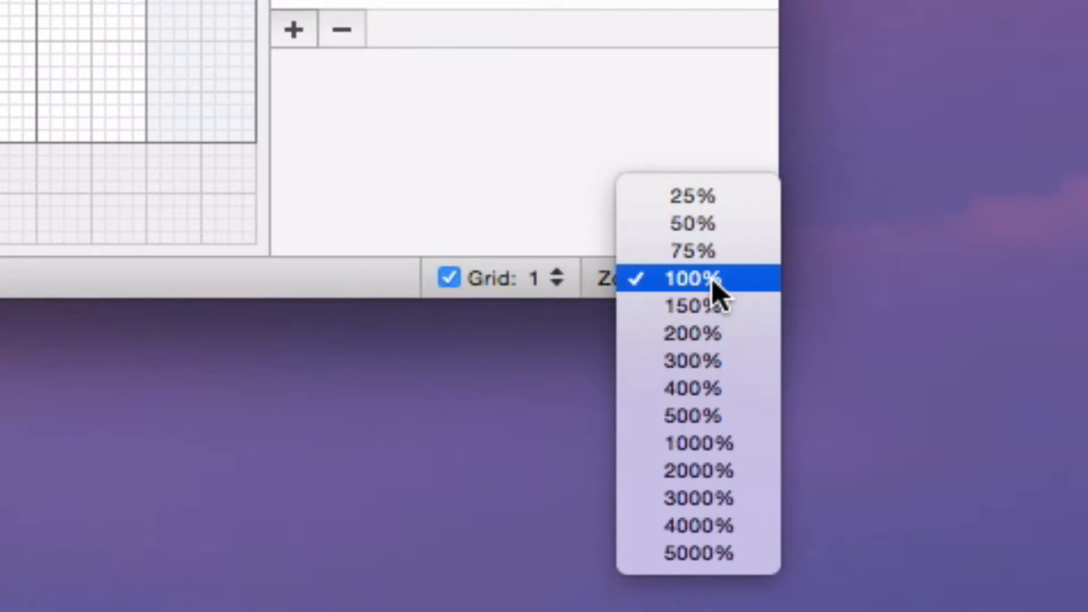
click(769, 278)
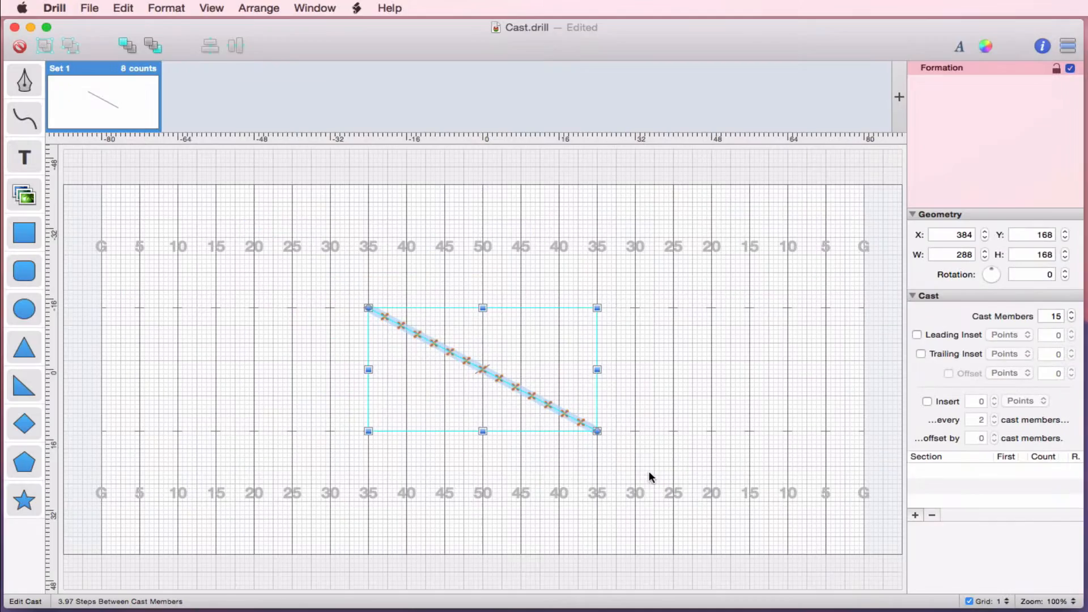
key(shift+super+period)
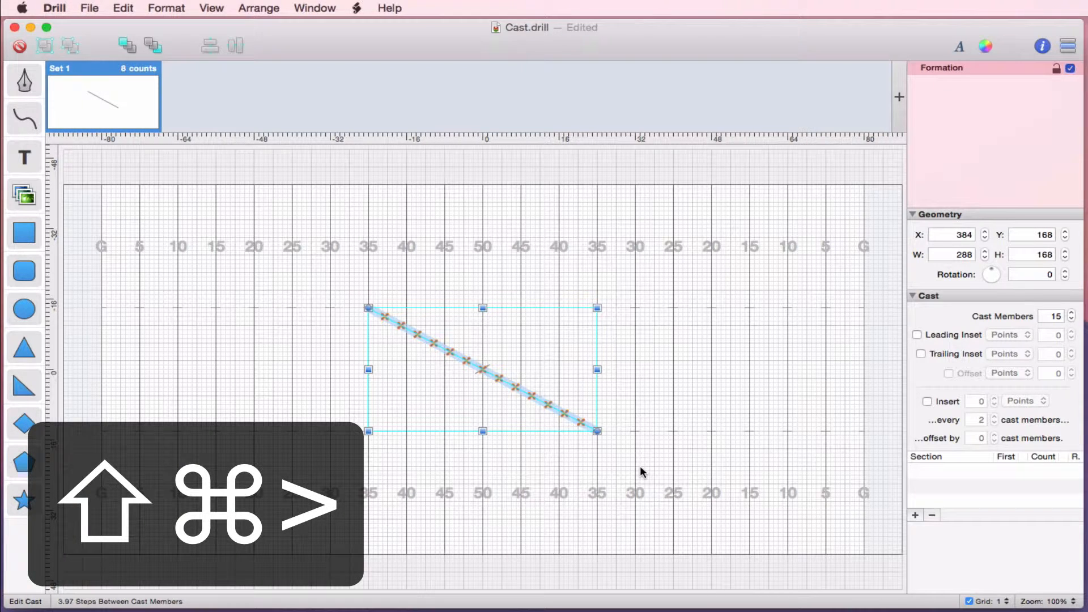
key(shift+super+period)
key(shift+super+period)
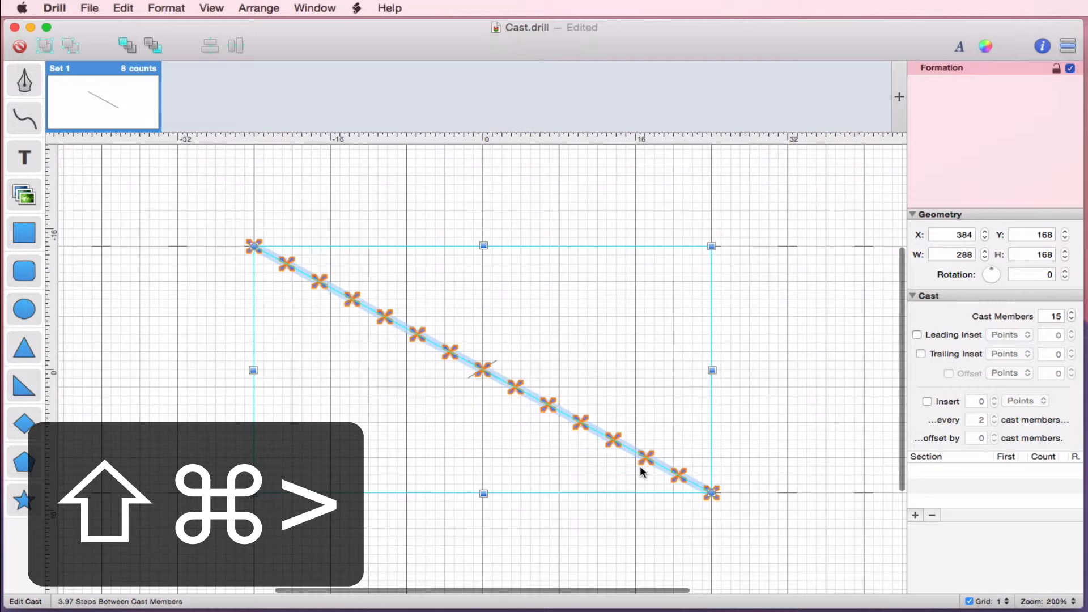
key(shift+super+period)
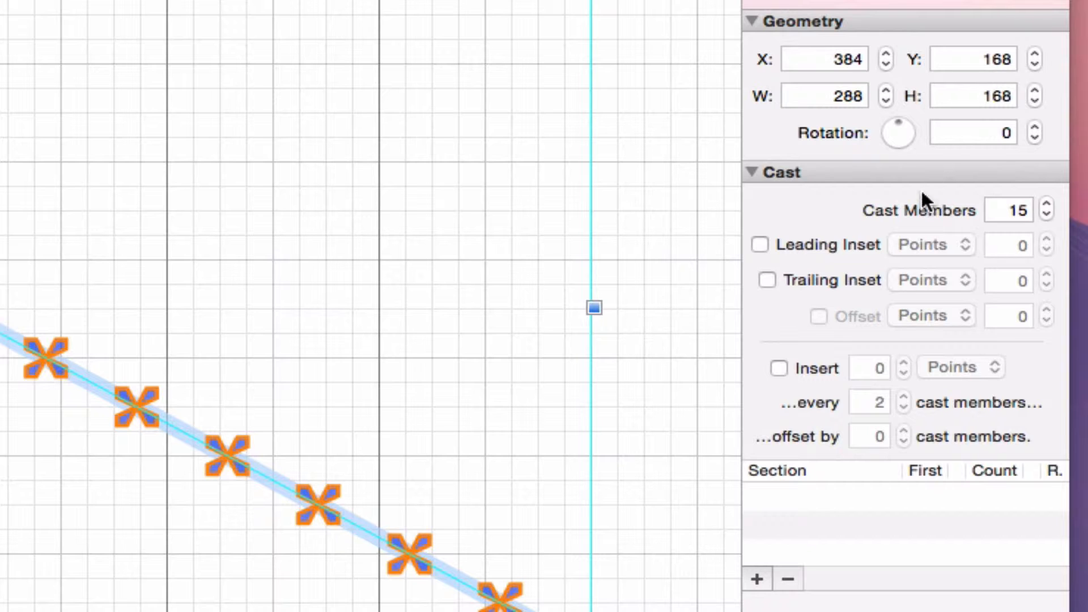
click(752, 21)
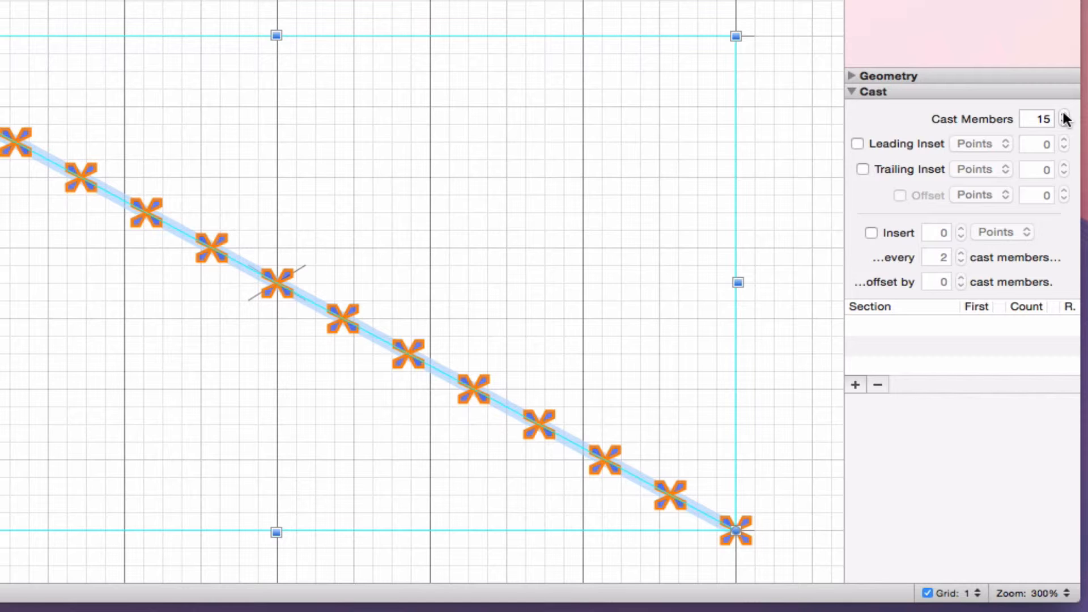
Increase the line formation's cast members to 21.
click(1064, 115)
click(1064, 115)
click(1064, 115)
click(1064, 115)
click(1064, 115)
click(1064, 115)
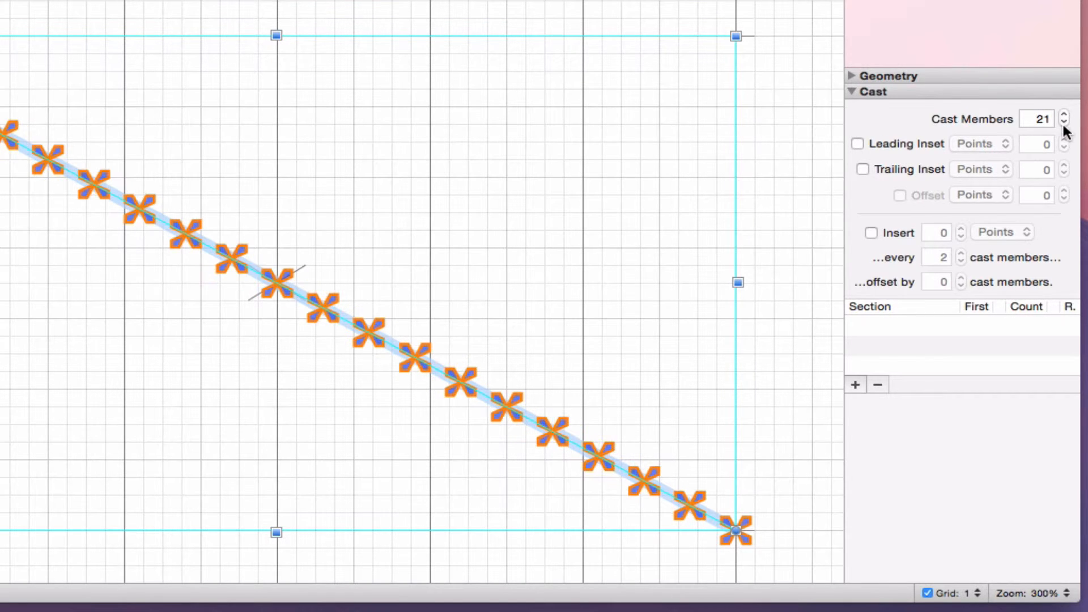
Reduce the line formation's cast members to 12.
click(1064, 122)
click(1064, 122)
click(1064, 122)
click(1064, 122)
click(1064, 122)
click(1064, 122)
click(1064, 122)
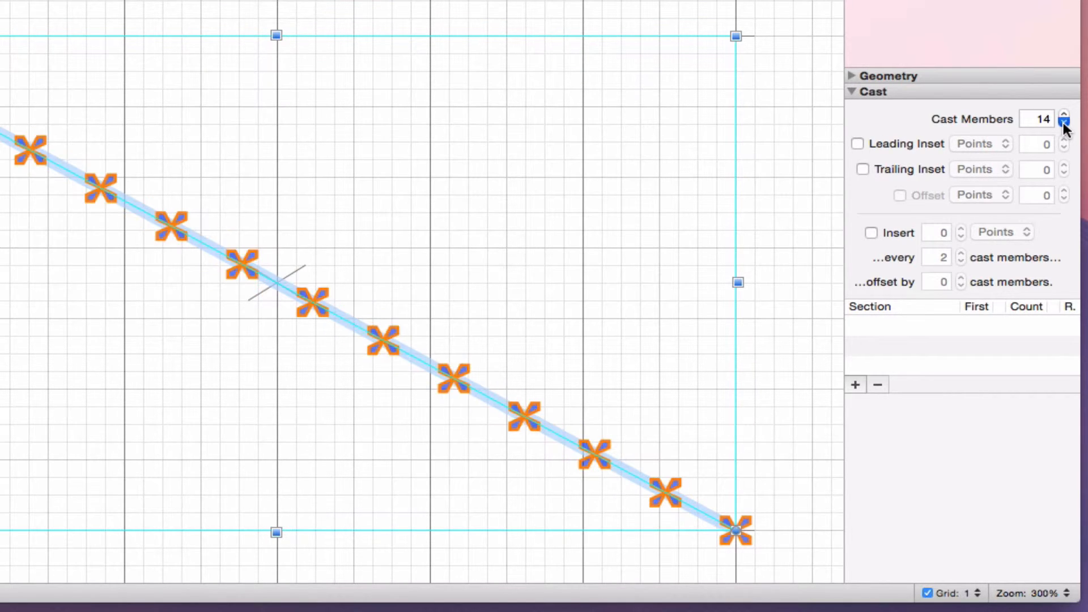
click(1064, 122)
click(1065, 122)
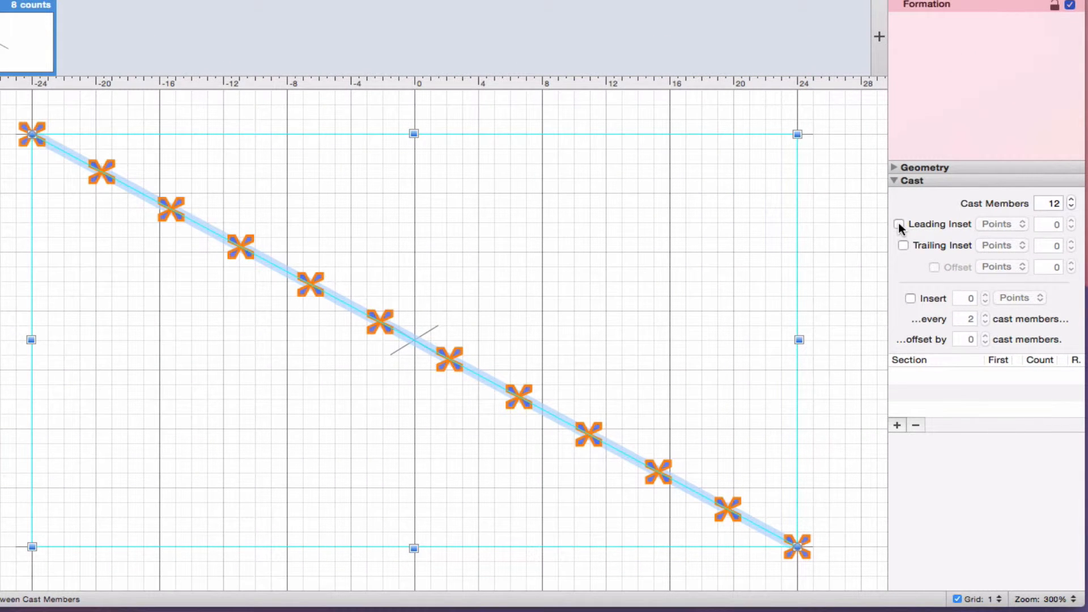
Enable a leading inset of 33 points and a trailing inset of 37 points on the line formation, and check the available inset units.
click(899, 224)
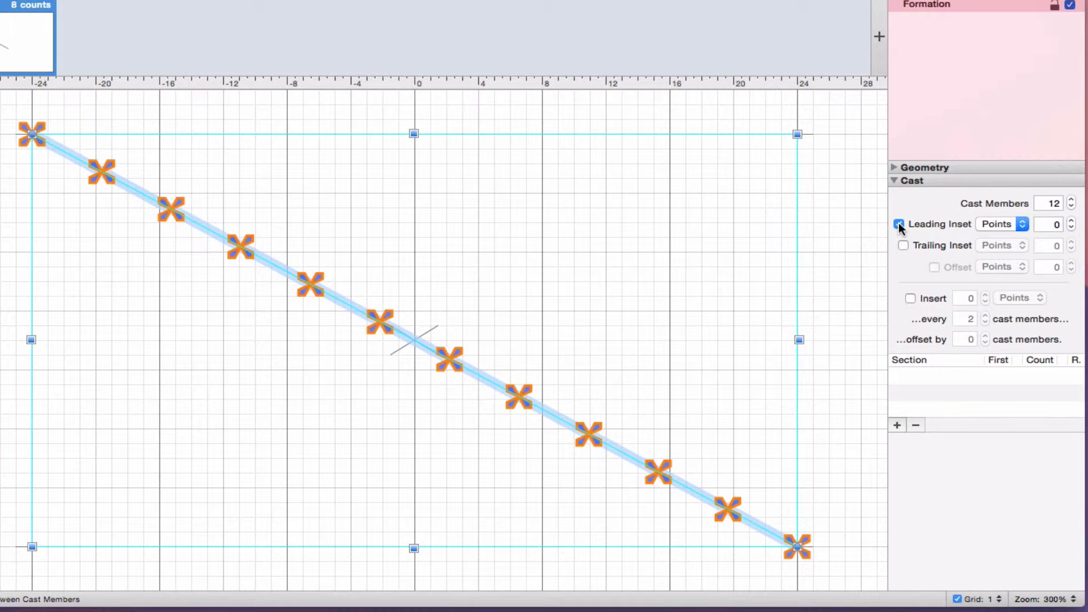
click(1071, 221)
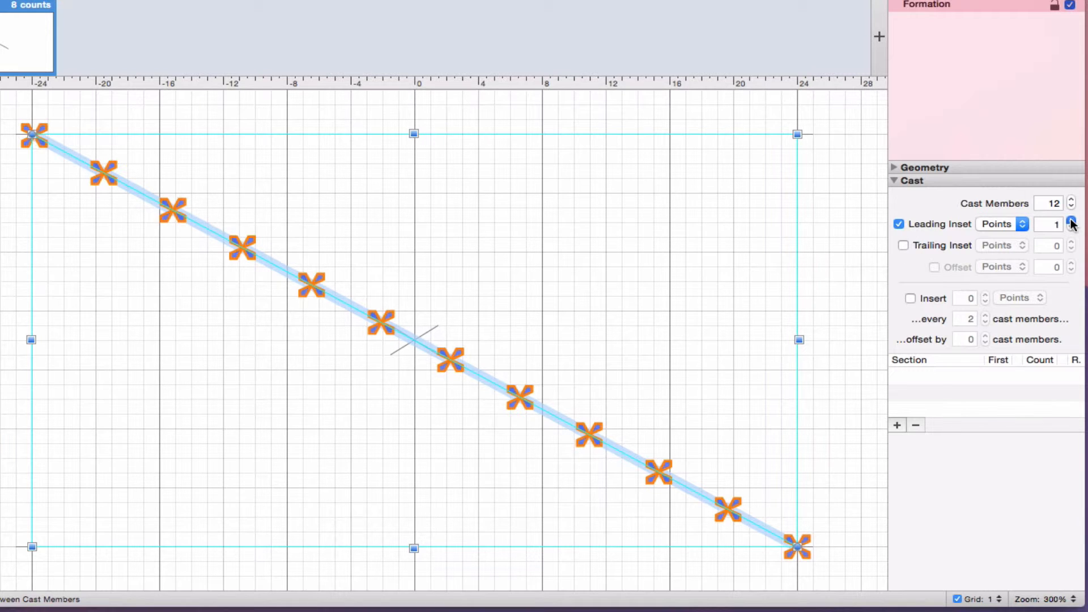
drag(1071, 221, 1071, 243)
click(903, 245)
click(1071, 242)
click(1022, 224)
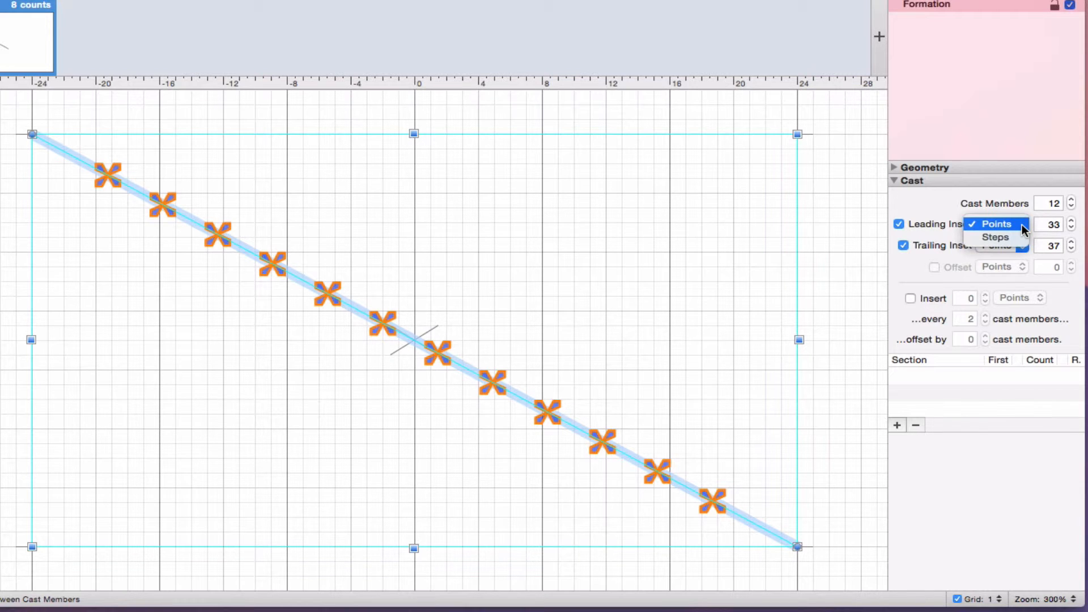
click(1022, 225)
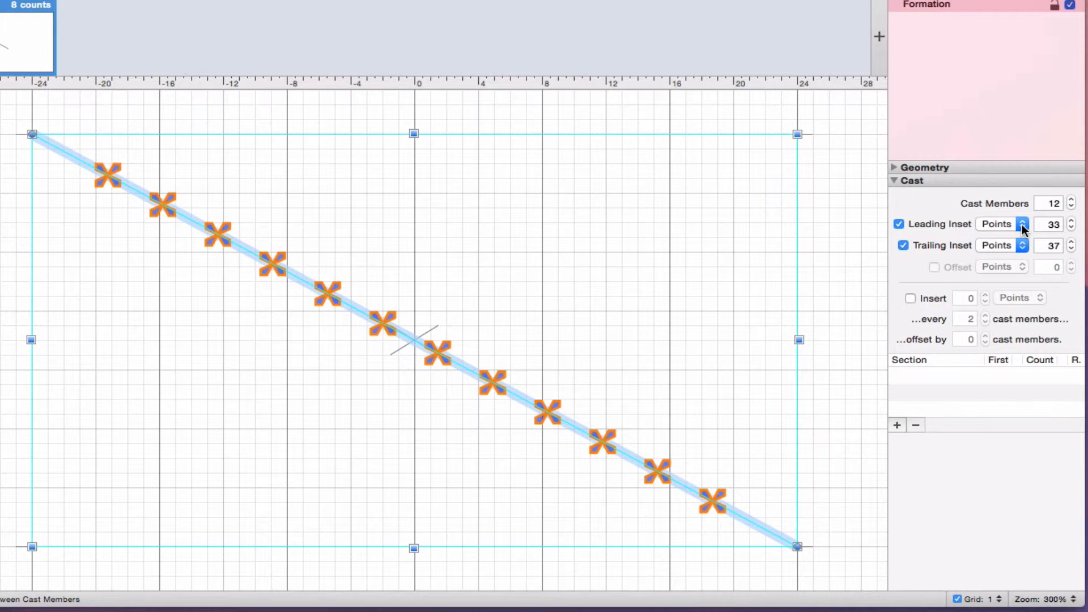
Turn off the line formation's trailing and leading insets.
click(903, 246)
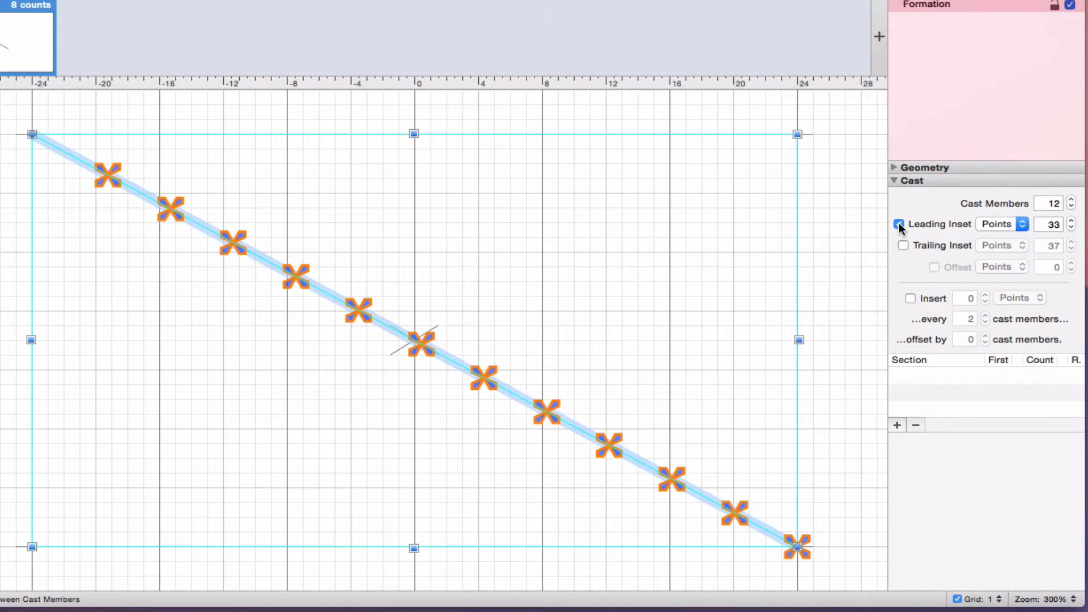
click(900, 224)
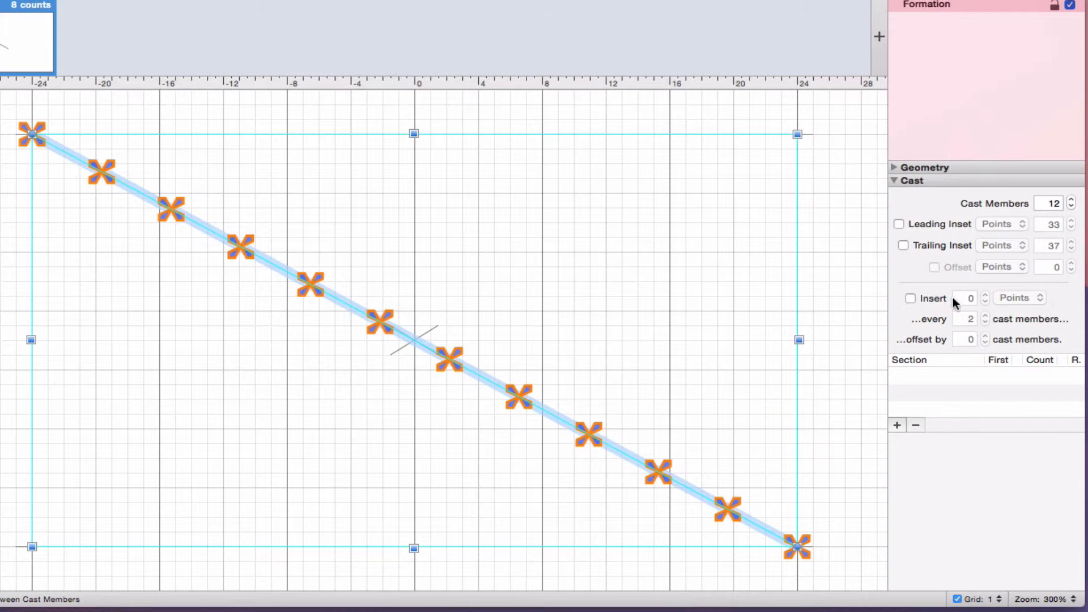
Try inserting a gap of 6 steps every 3 cast members along the line formation, and turn the inserted gap off.
click(910, 298)
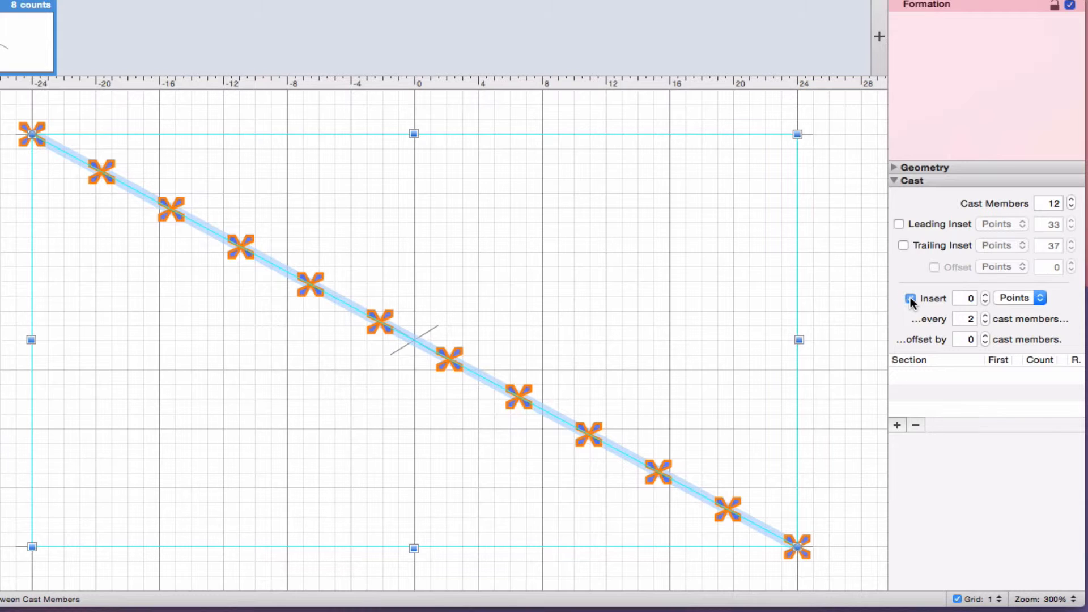
click(1038, 299)
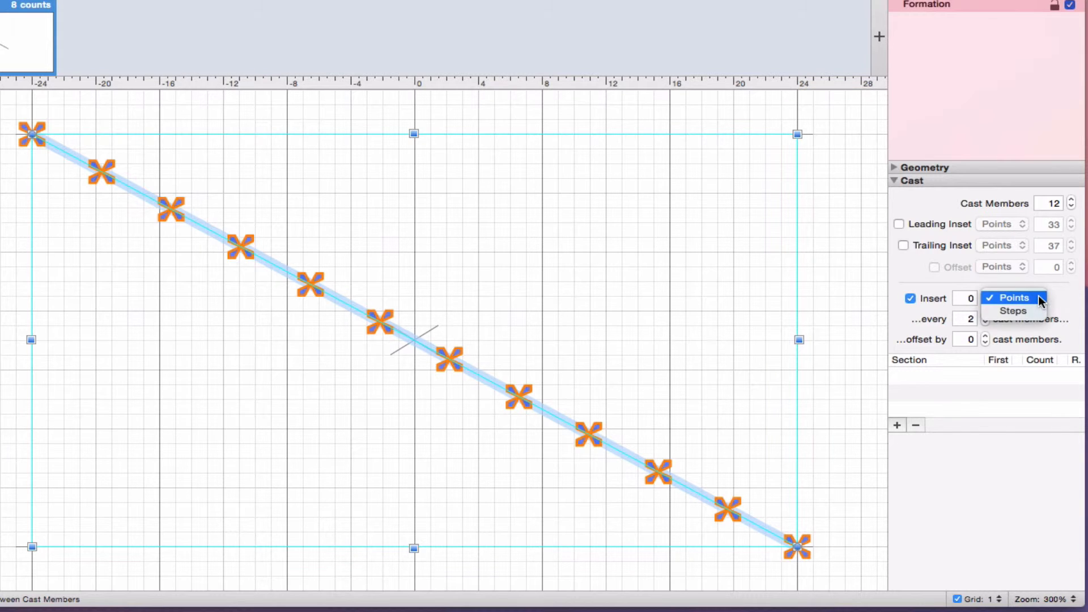
click(1031, 311)
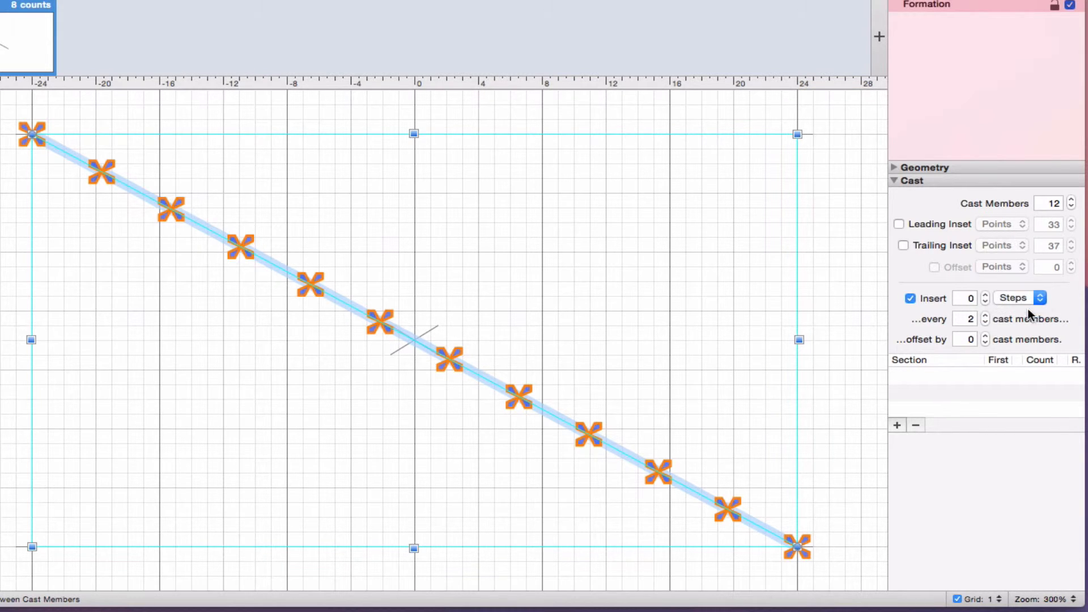
click(986, 295)
click(986, 295)
click(986, 295)
click(986, 296)
click(986, 296)
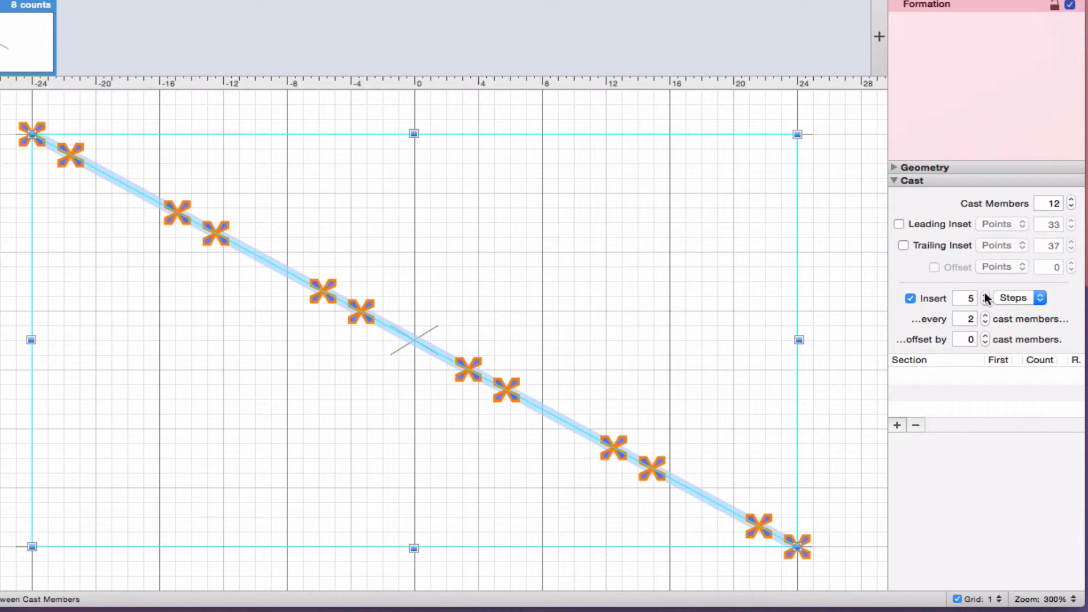
click(986, 295)
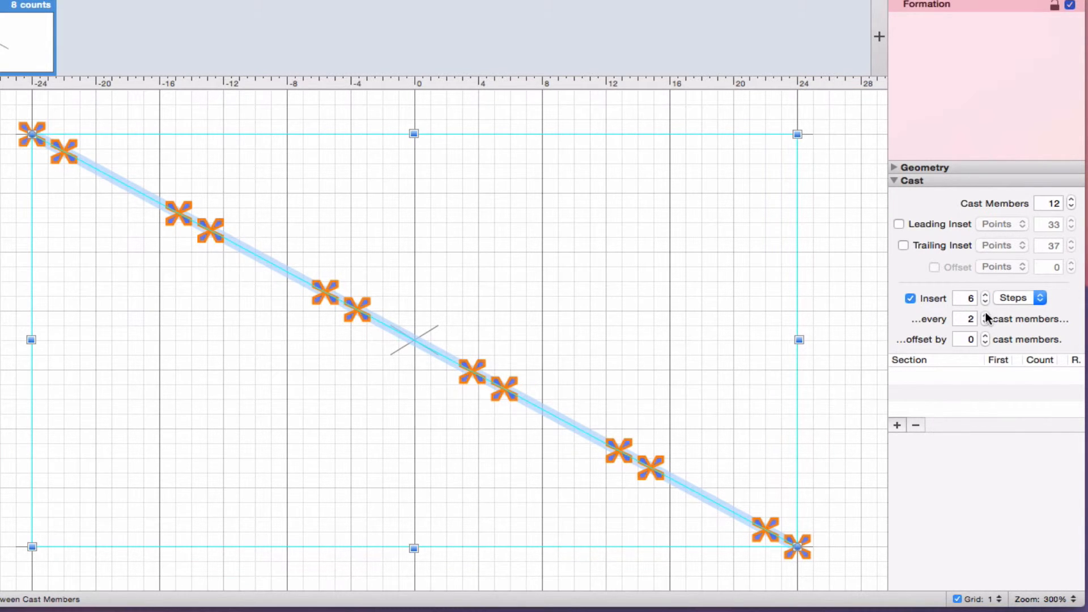
click(986, 315)
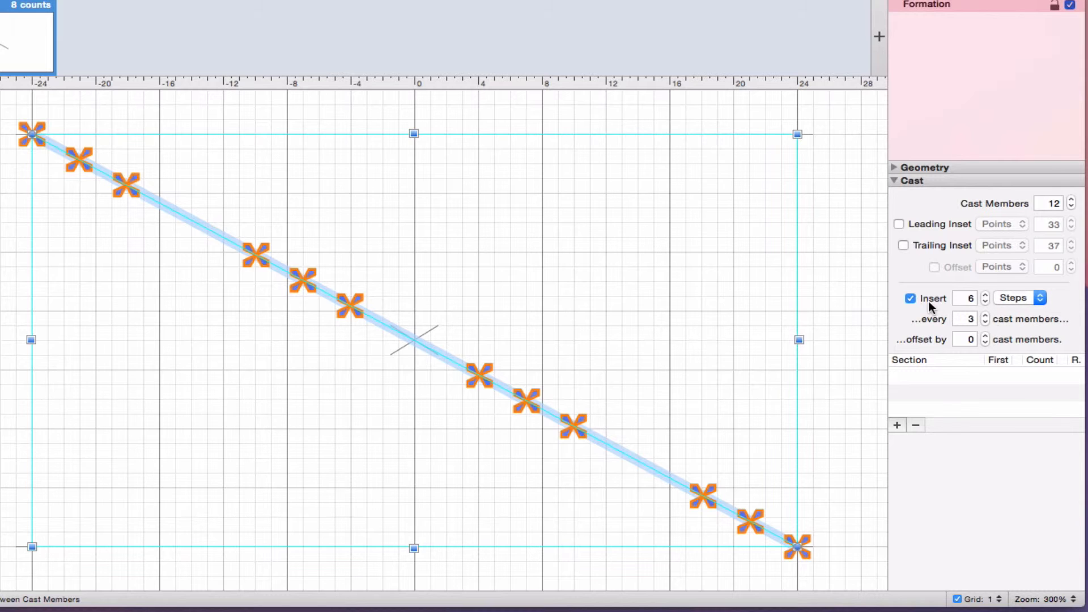
click(910, 299)
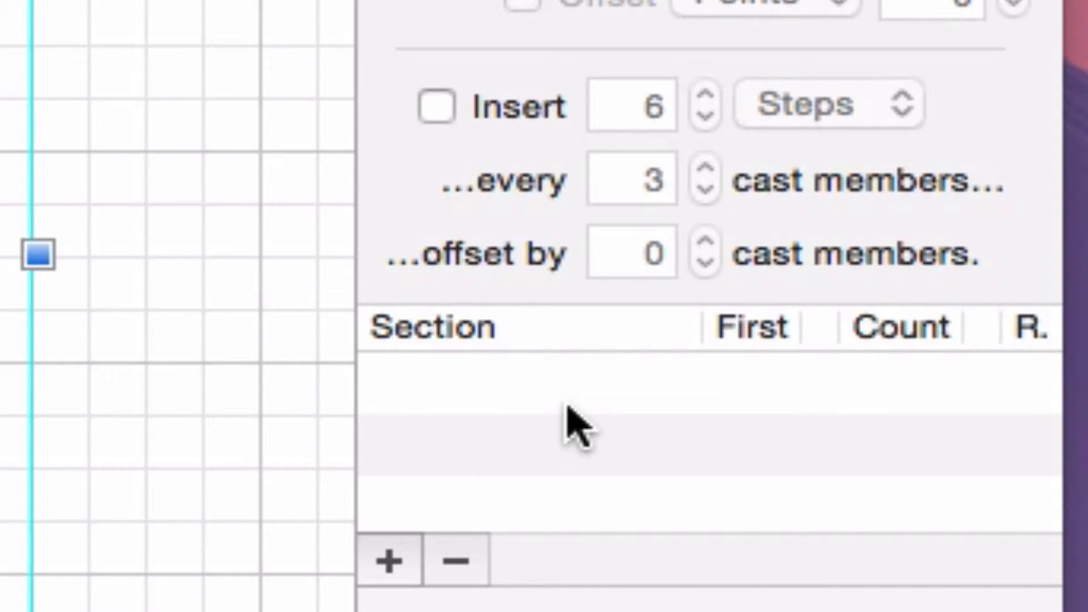
Assign a Brass section to the line formation, starting at first member 1 with a count of 6.
click(397, 562)
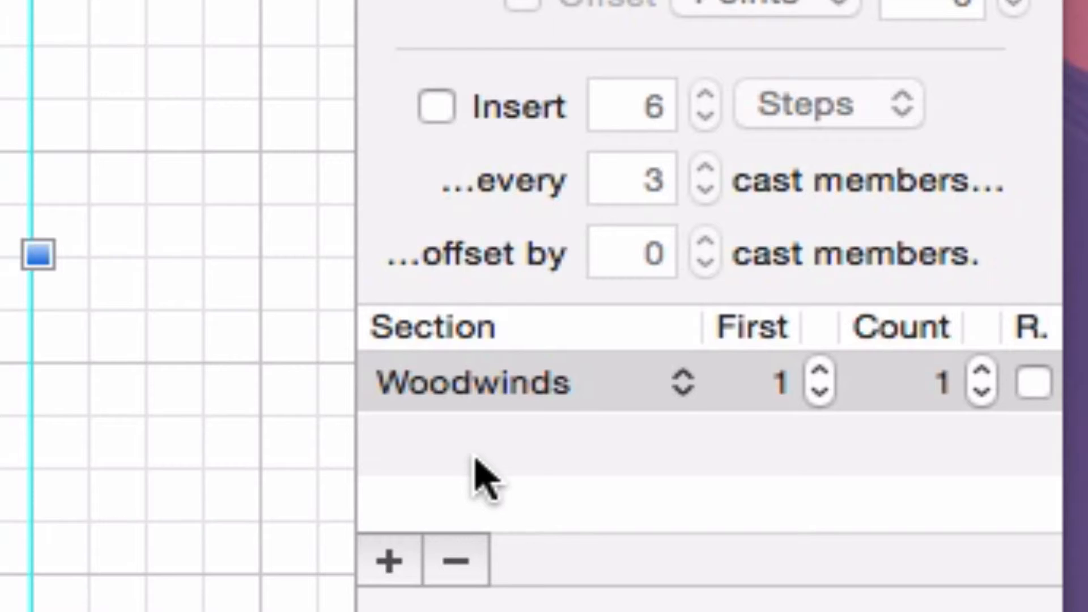
click(652, 367)
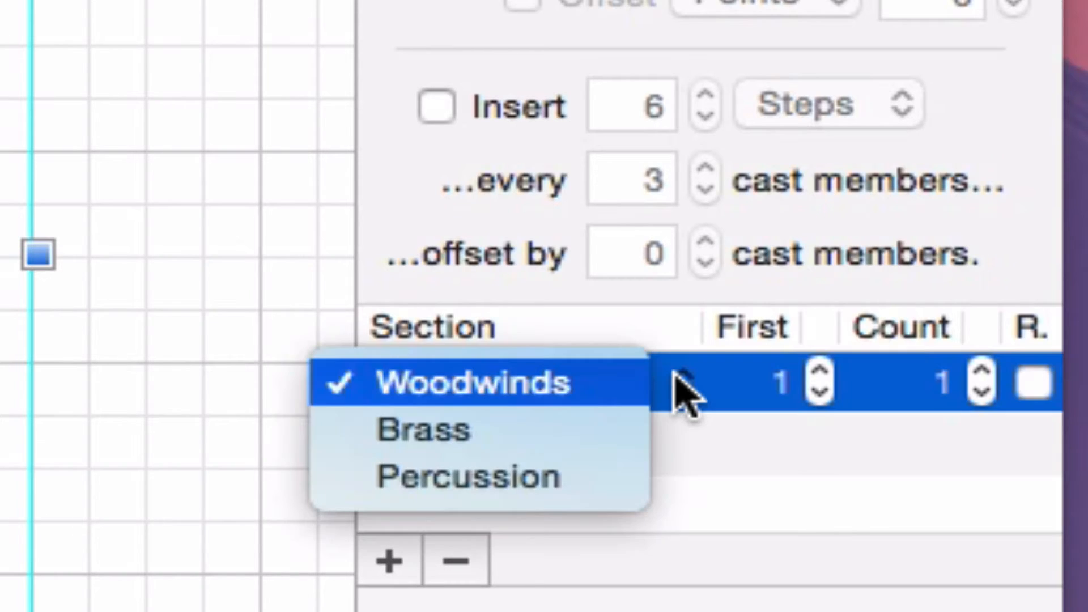
click(571, 432)
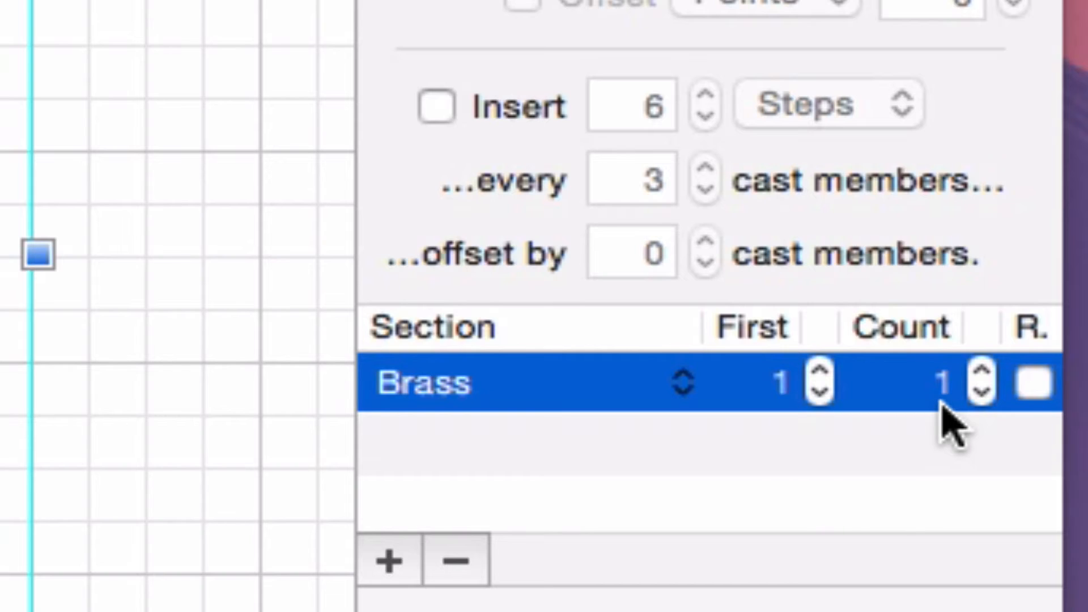
click(984, 365)
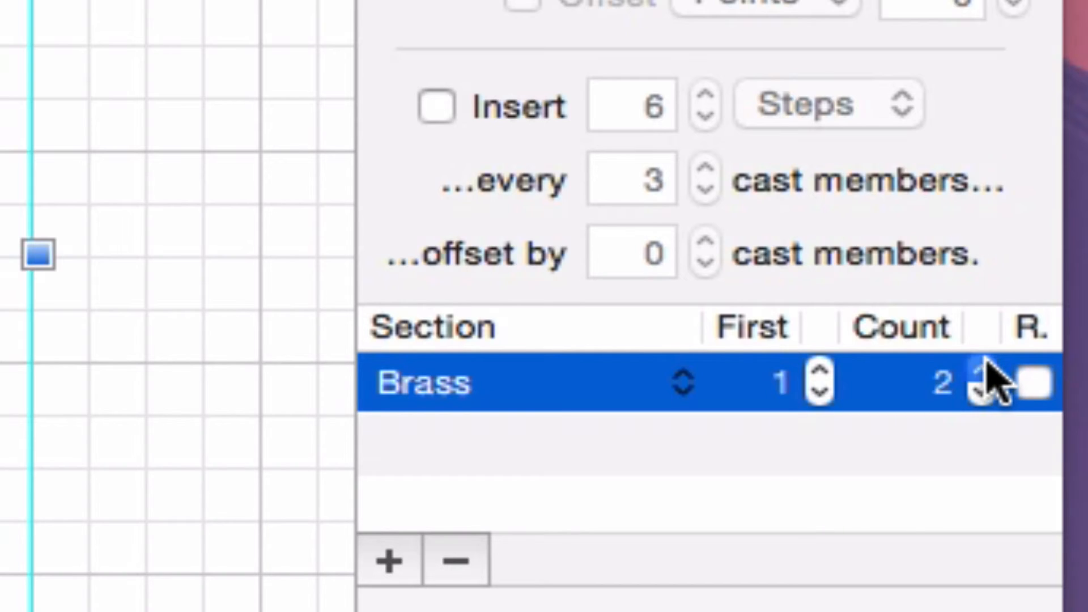
click(984, 365)
click(985, 365)
click(985, 366)
click(985, 366)
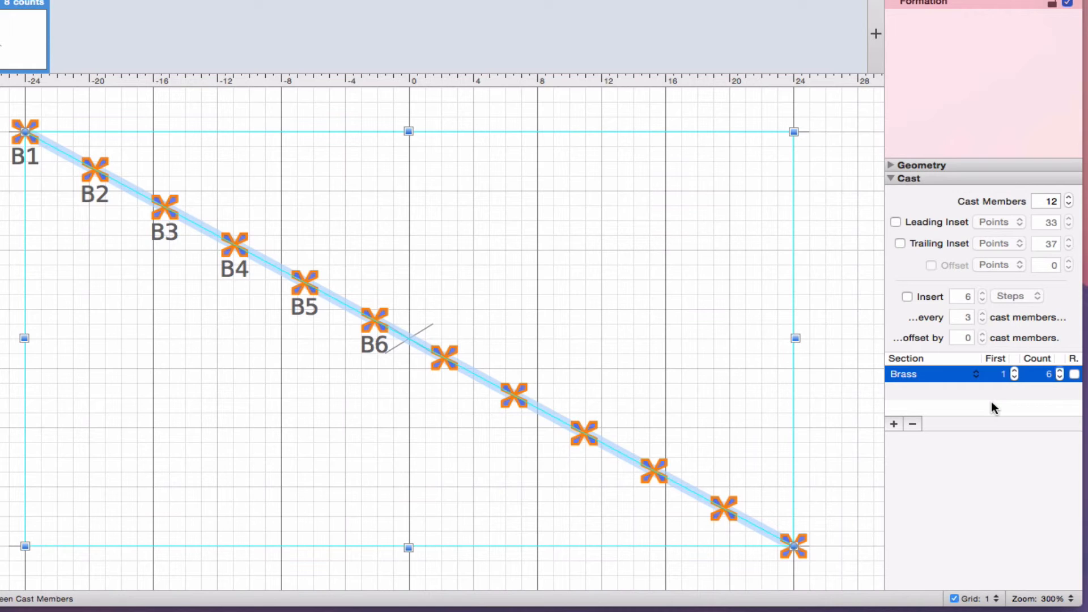
Add a Percussion section to the line formation's cast with a count of 6.
click(892, 424)
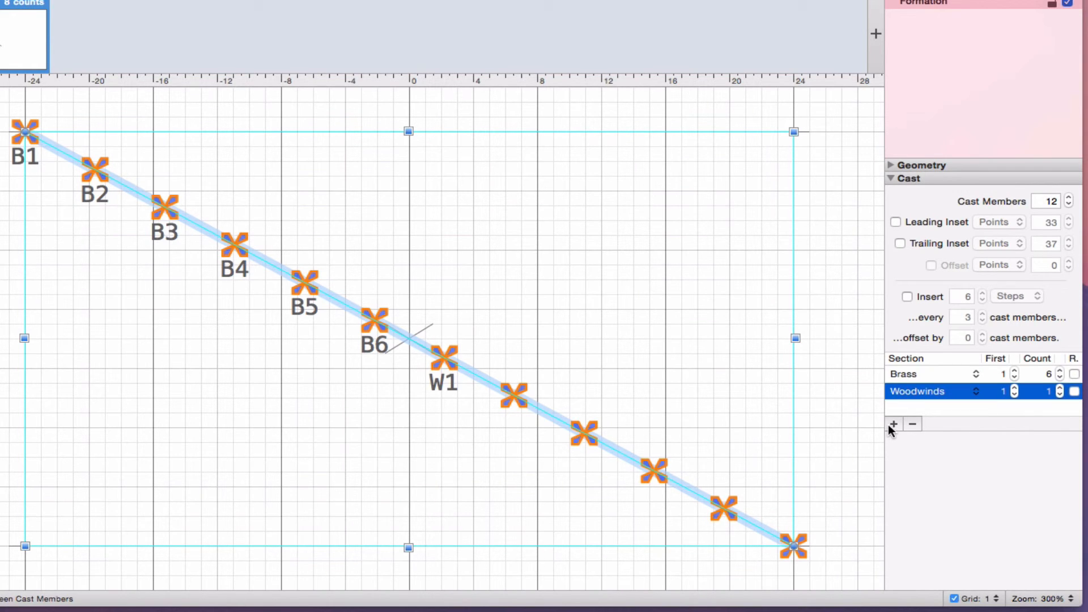
click(929, 392)
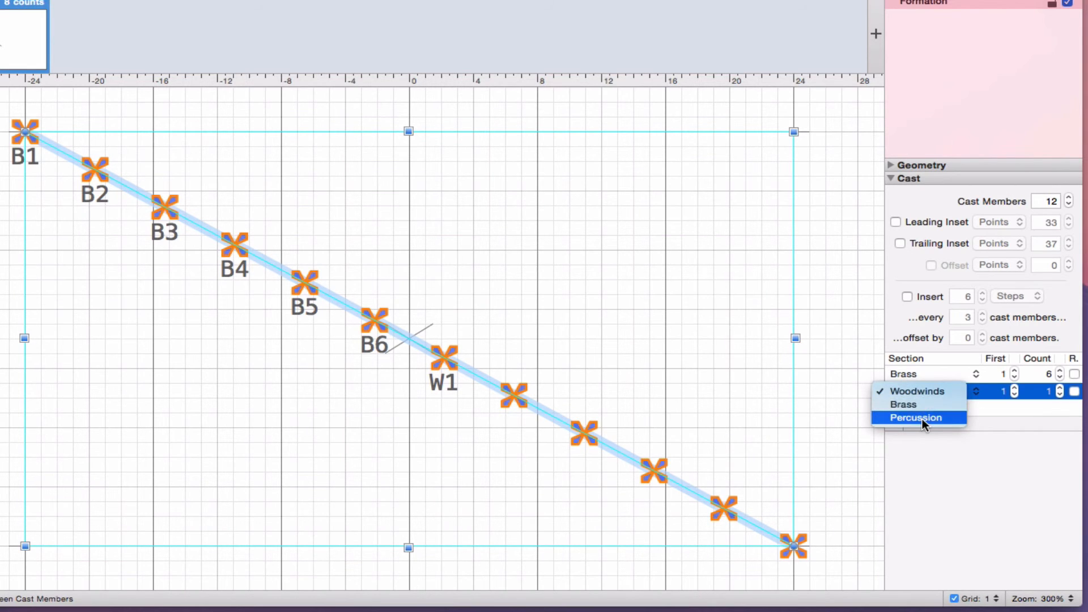
click(923, 419)
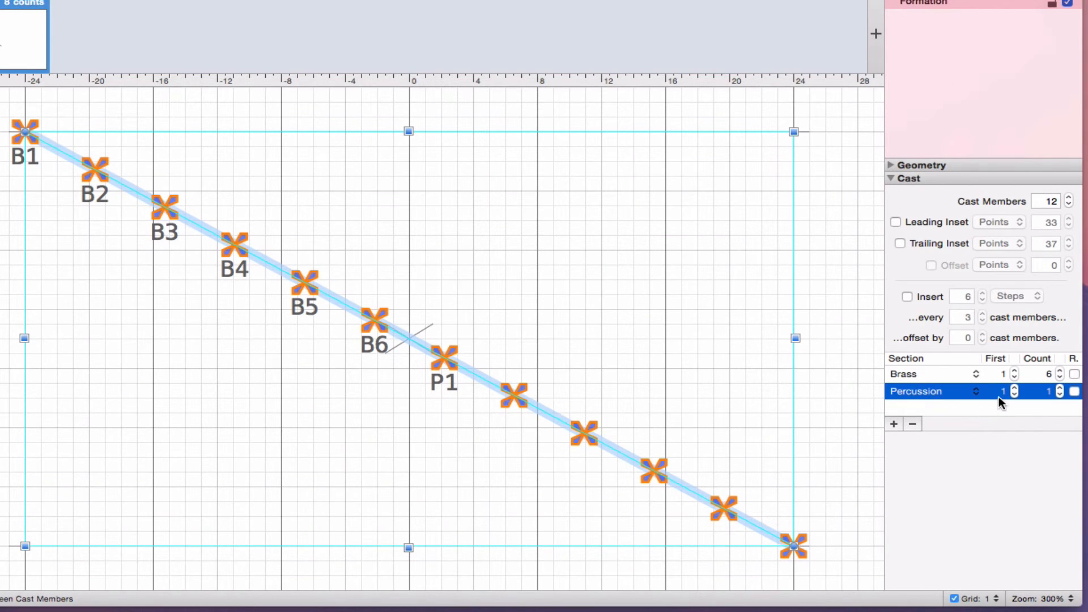
click(1059, 388)
click(1059, 388)
click(1059, 388)
click(1059, 388)
click(1059, 388)
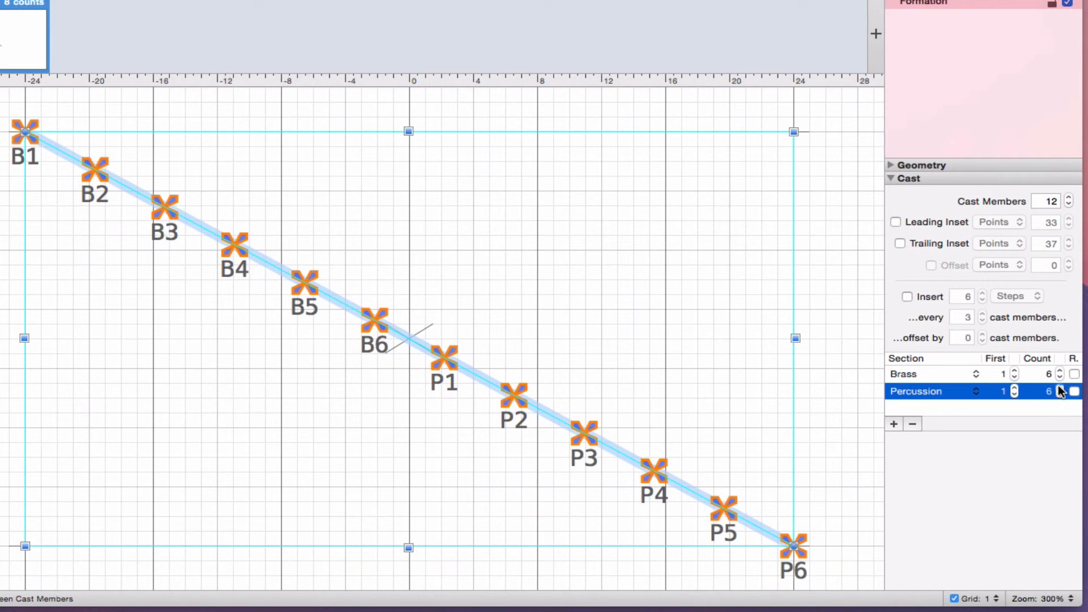
Enable the R. option for the line formation's Percussion section.
click(1074, 391)
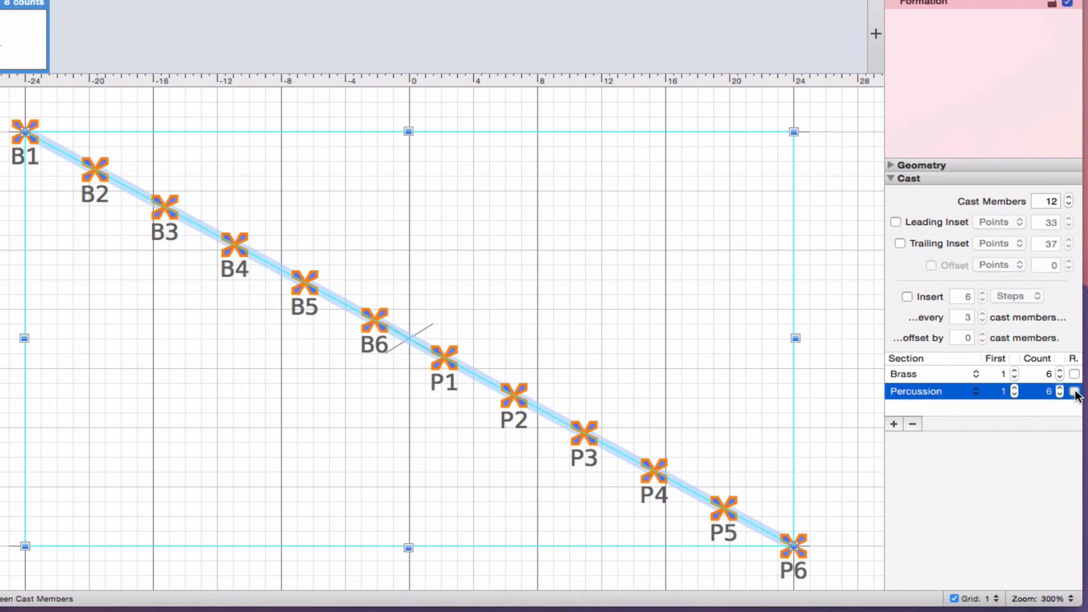